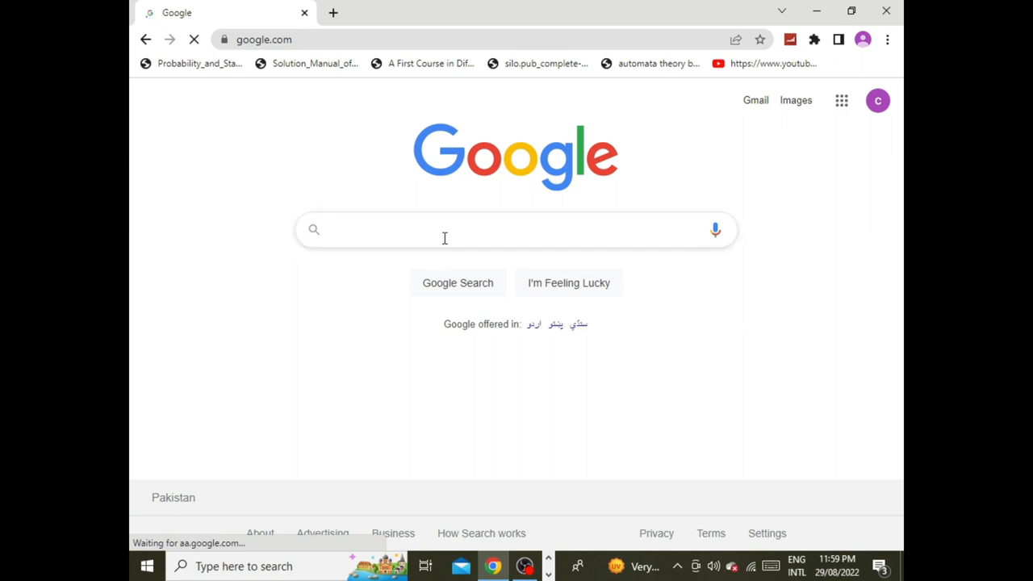
# Step: Search Google for "install vs code" and open the official Download Visual Studio Code page from the results
pyautogui.click(444, 237)
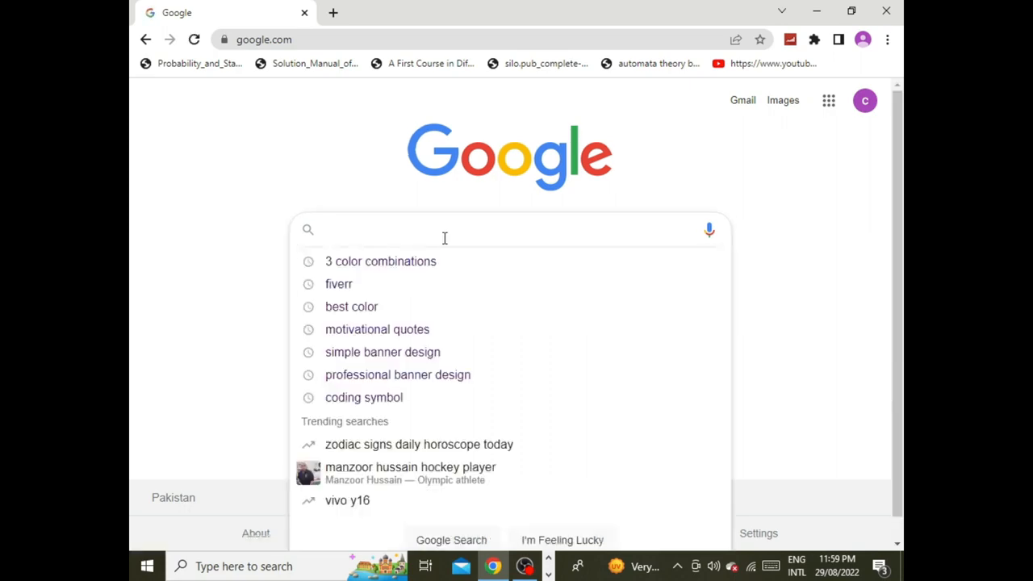
pyautogui.write('install')
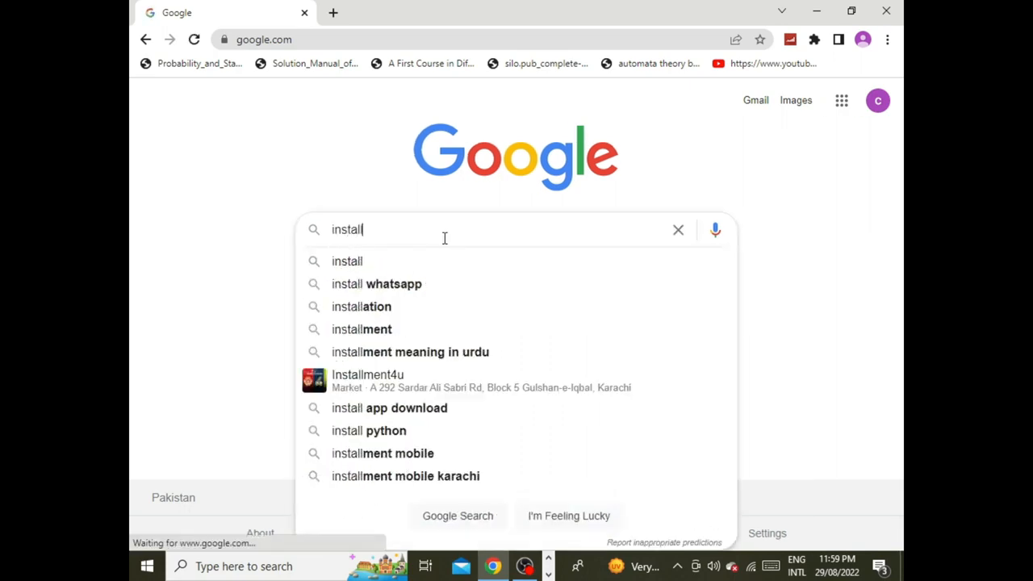
pyautogui.write(' vs code')
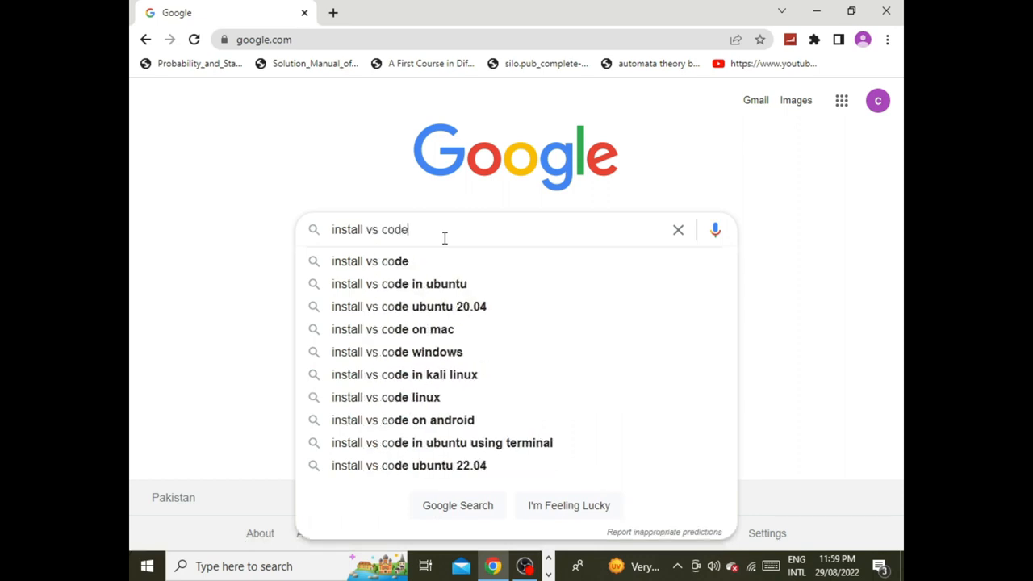
pyautogui.press('Return')
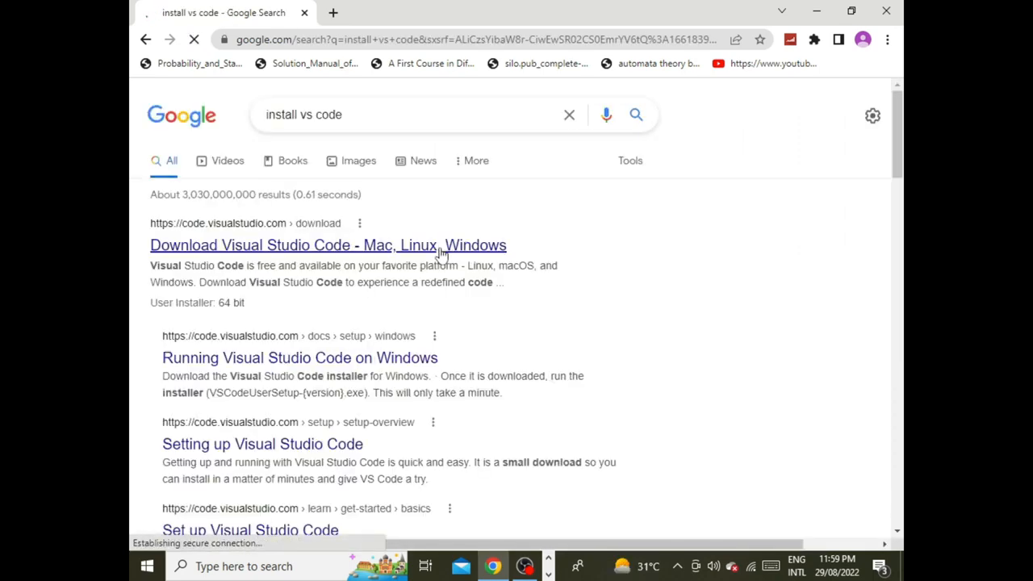
pyautogui.click(463, 246)
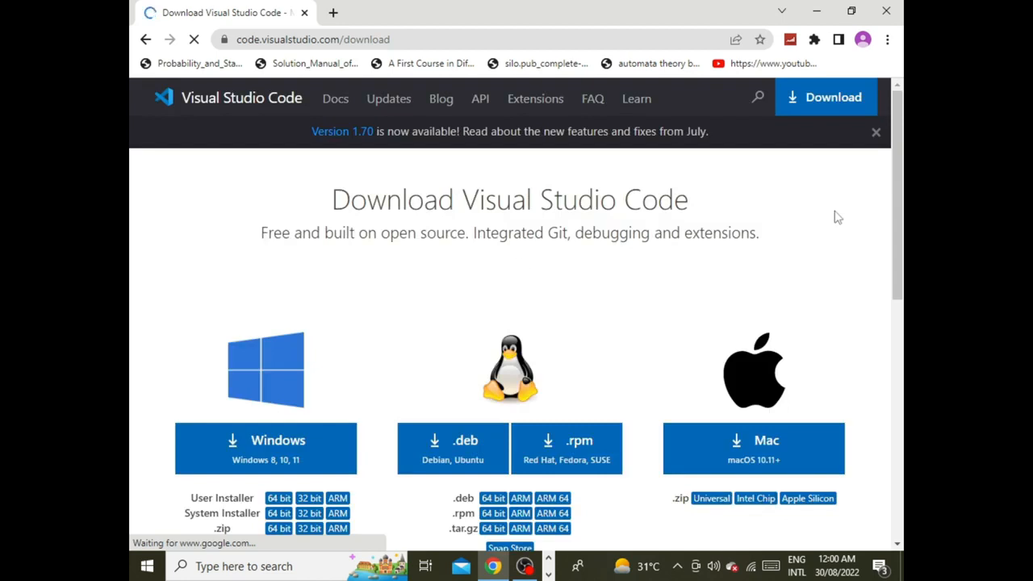
# Step: Download the 64 bit User Installer of Visual Studio Code for Windows
pyautogui.scroll(-1, 836, 218)
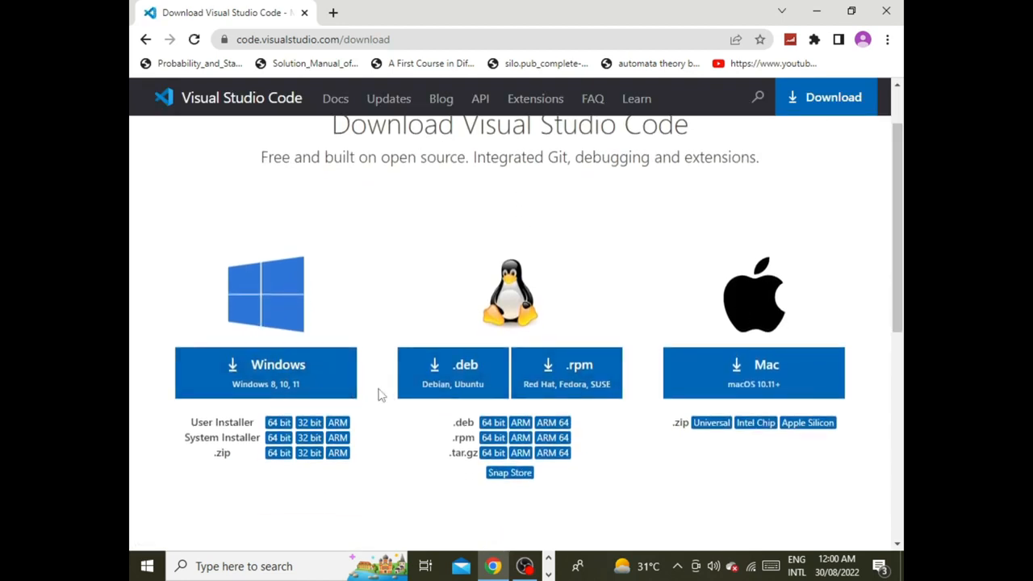
pyautogui.click(278, 423)
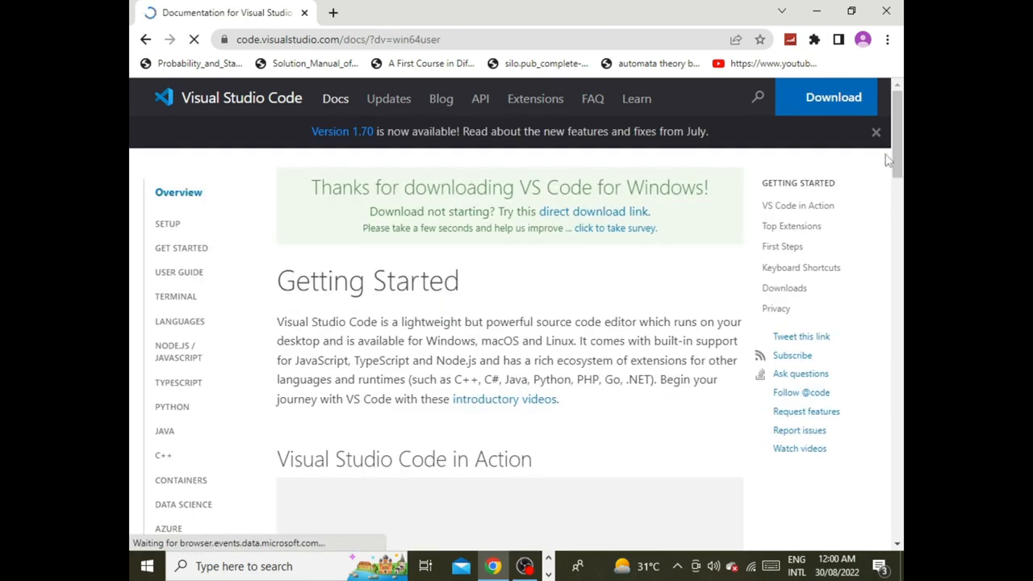
pyautogui.moveTo(899, 153); pyautogui.dragTo(901, 230)
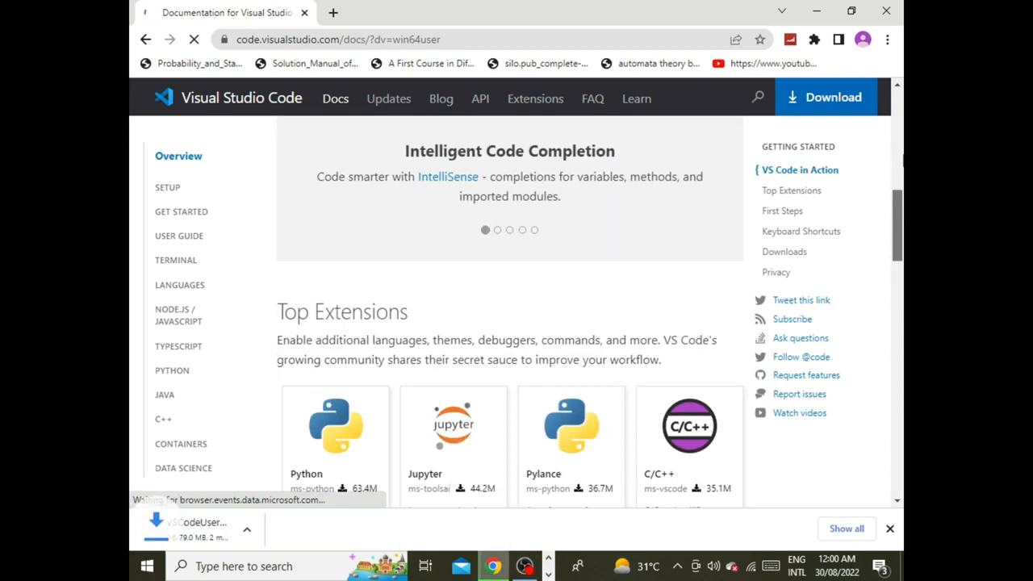
pyautogui.moveTo(901, 213); pyautogui.dragTo(902, 101)
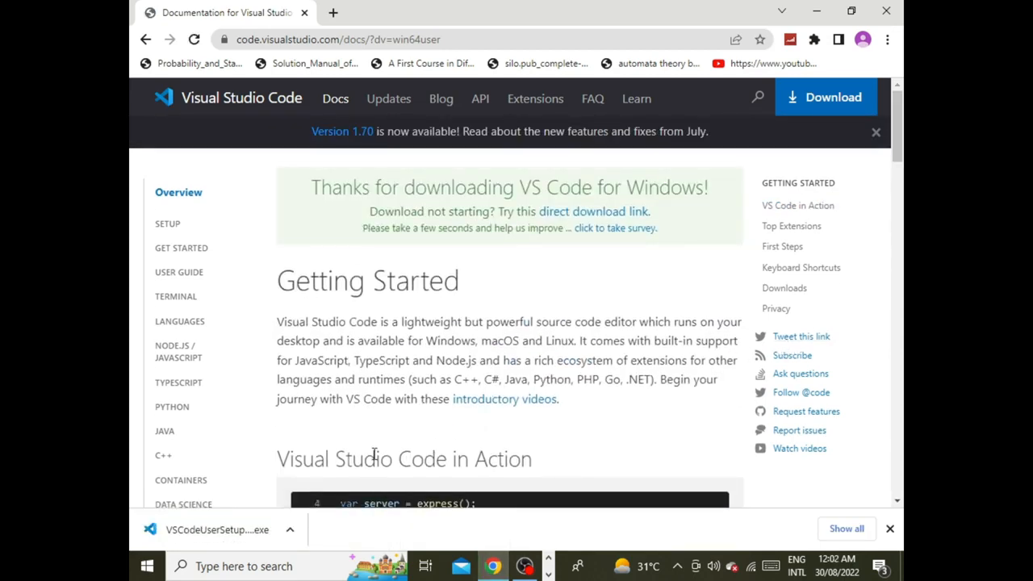
# Step: Run the downloaded VS Code setup file and accept its license agreement
pyautogui.click(247, 533)
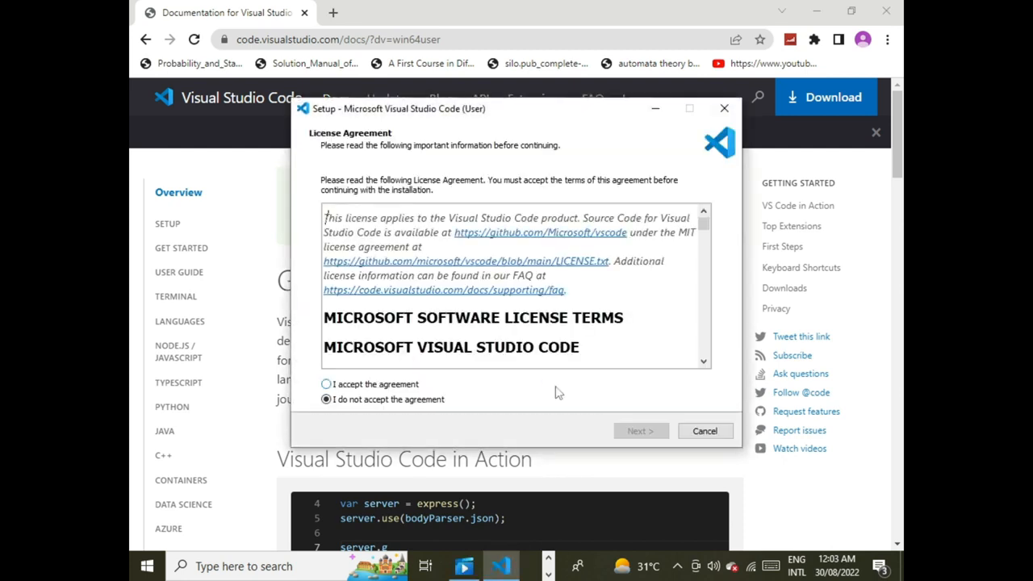
pyautogui.click(325, 385)
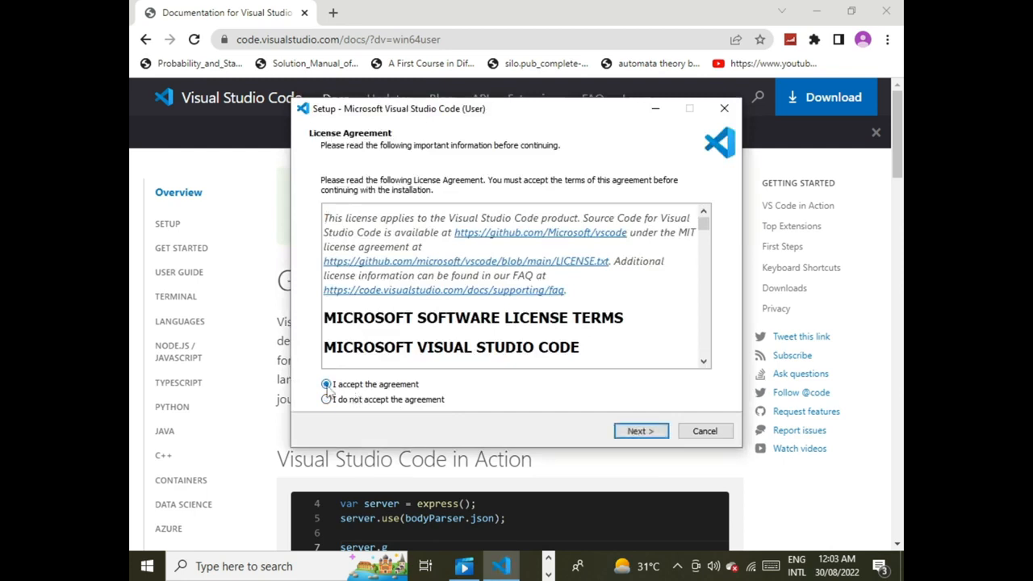
pyautogui.click(639, 430)
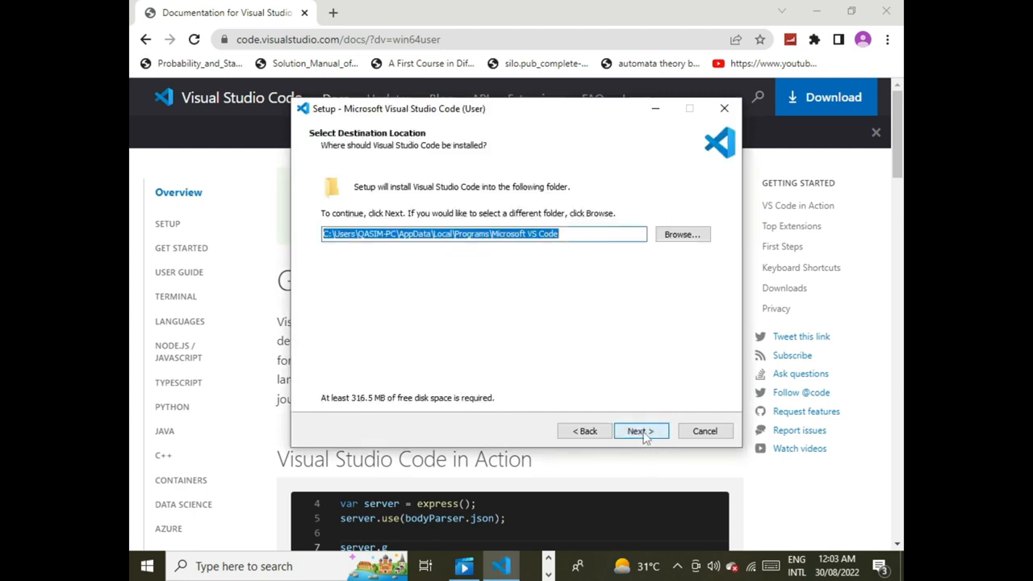
# Step: Set the installation destination to D:\Microsoft VS Code by choosing Local Disk (D:), and continue the setup
pyautogui.click(684, 234)
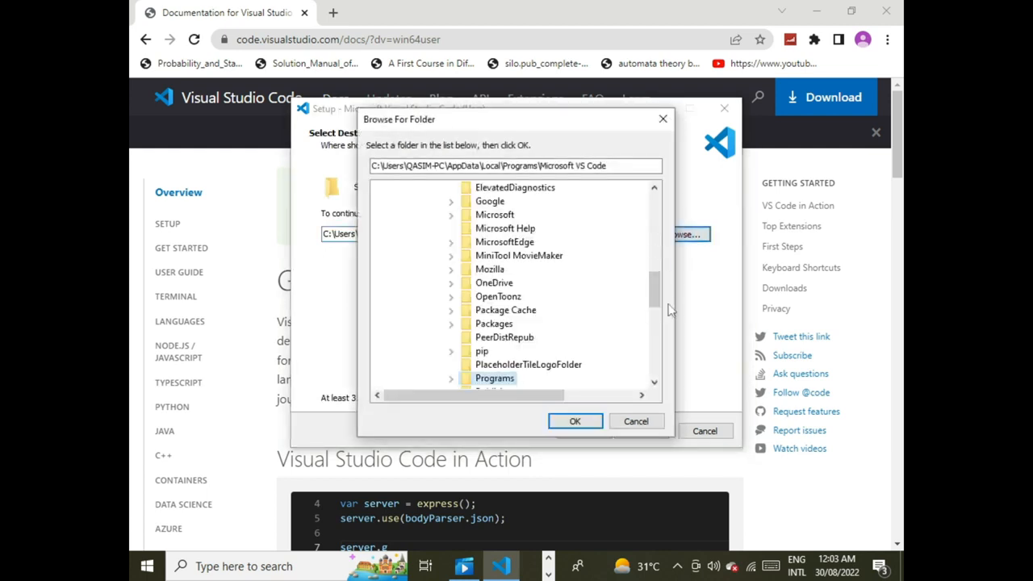
pyautogui.moveTo(654, 290); pyautogui.dragTo(656, 210)
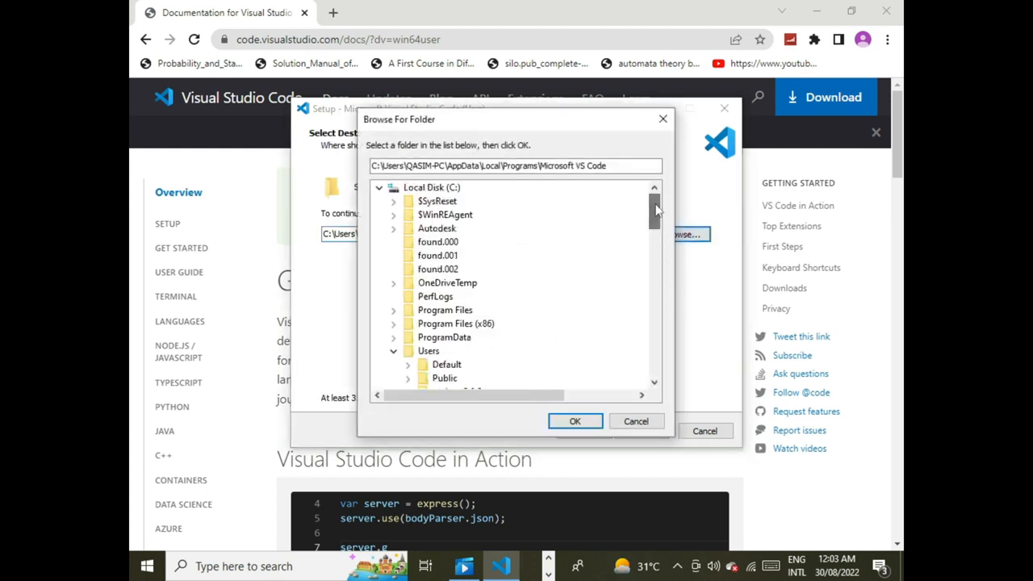
pyautogui.click(380, 188)
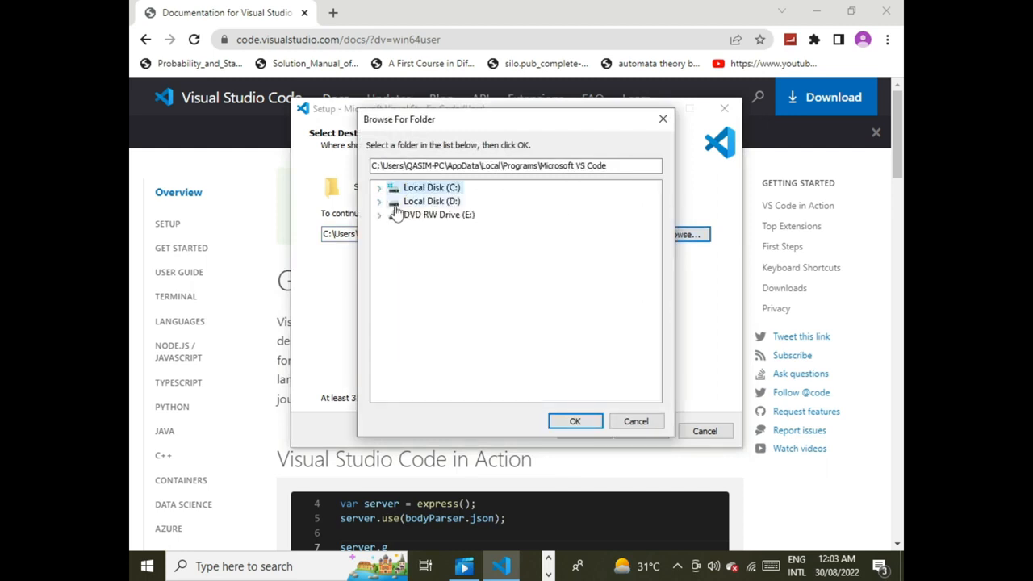
pyautogui.click(421, 201)
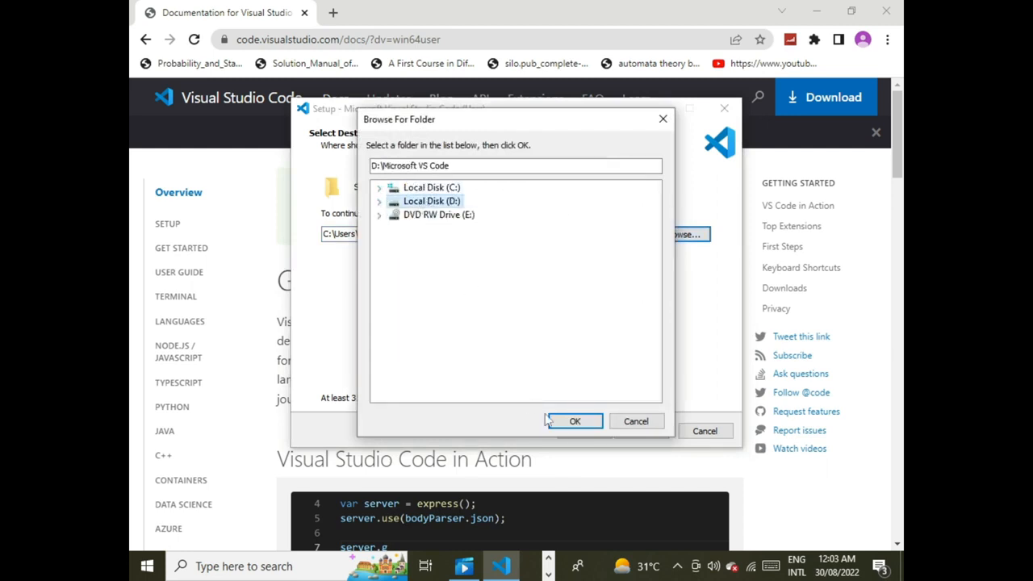
pyautogui.click(572, 426)
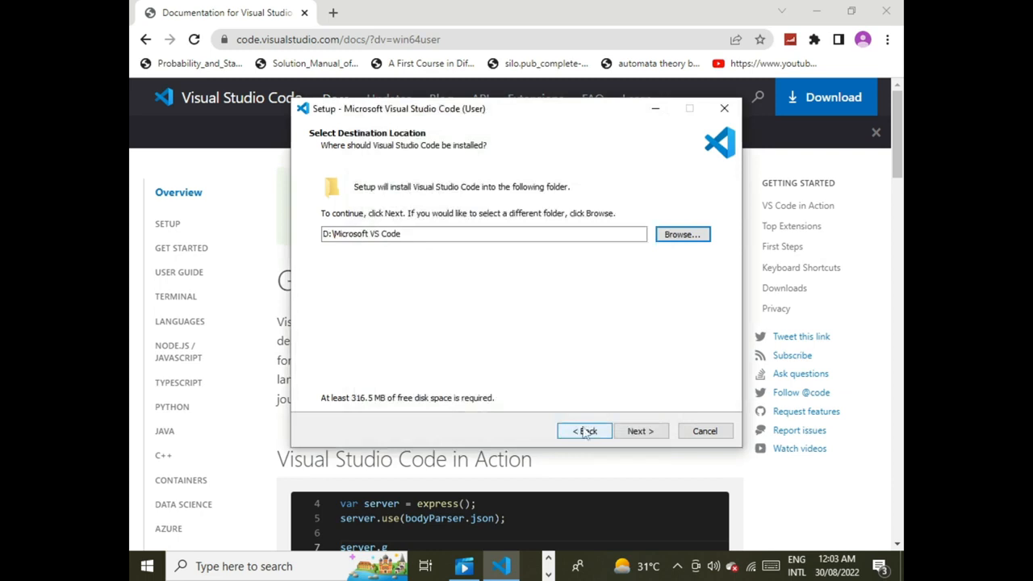
pyautogui.click(636, 431)
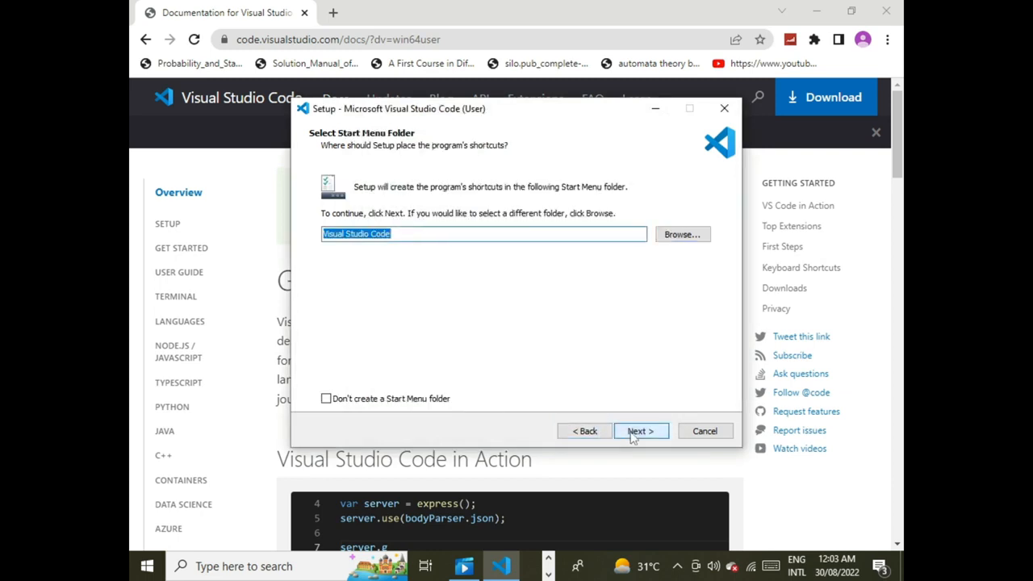
# Step: Install Visual Studio Code with the default Start Menu folder and additional tasks, and finish the setup with Launch Visual Studio Code enabled
pyautogui.click(637, 431)
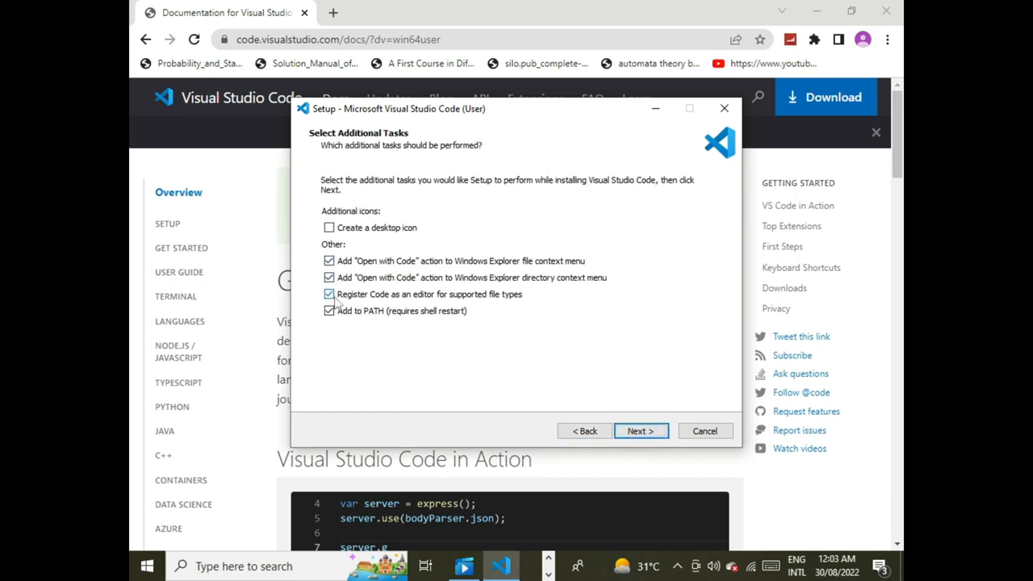
pyautogui.click(638, 432)
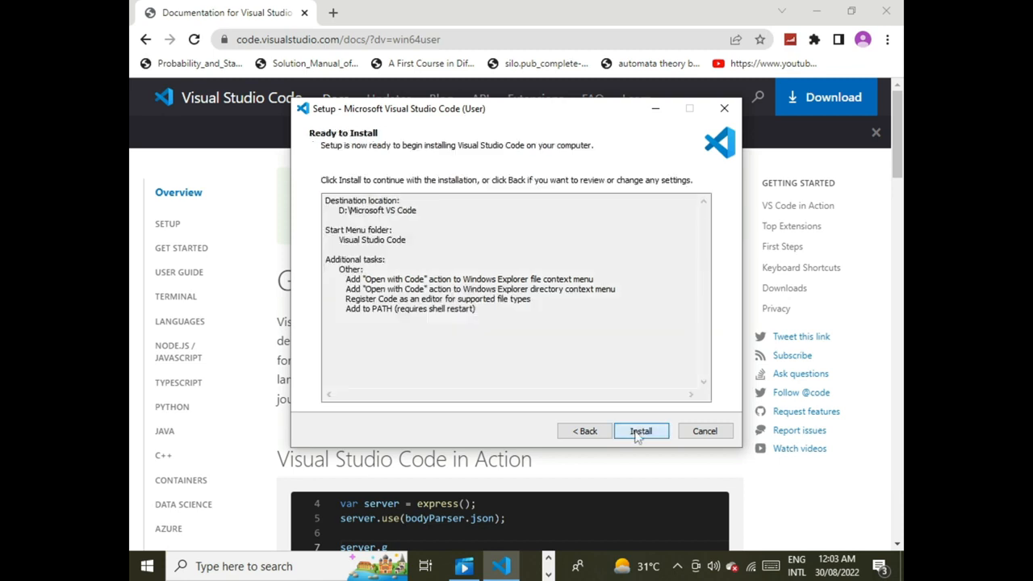
pyautogui.click(640, 432)
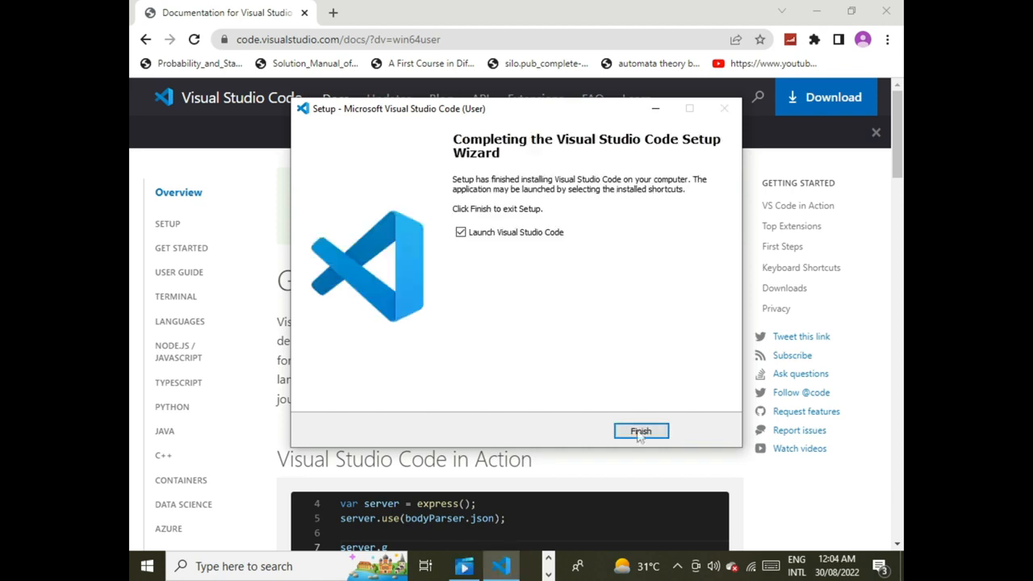
pyautogui.click(640, 432)
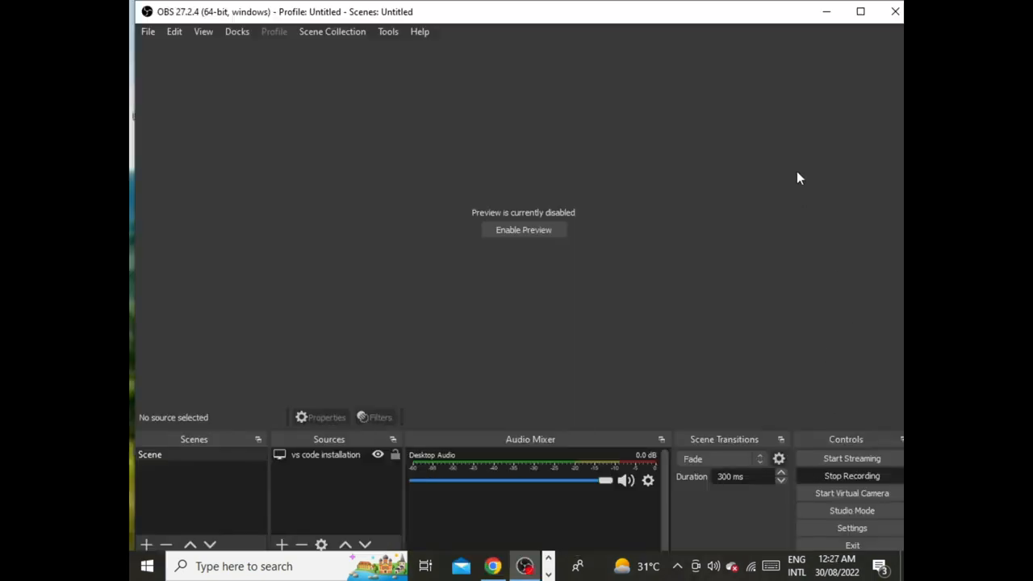
# Step: Minimize the OBS window to reach the desktop and refresh the desktop
pyautogui.click(823, 11)
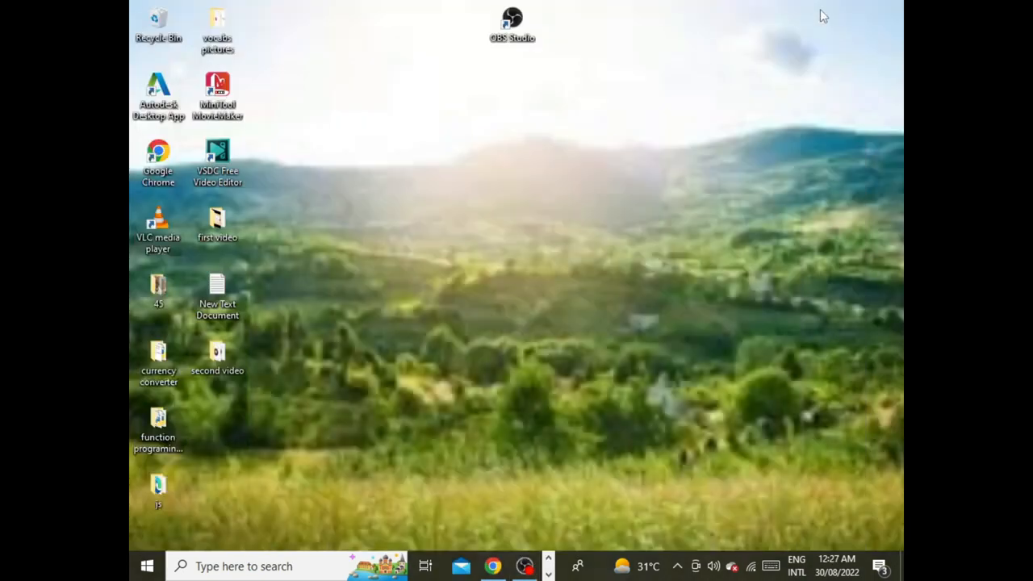
pyautogui.rightClick(621, 152)
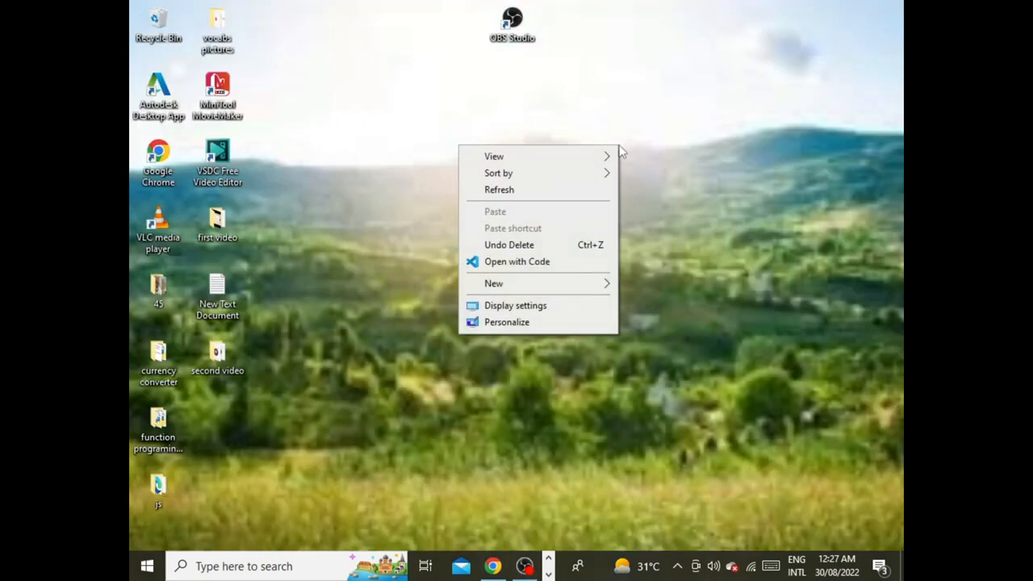
pyautogui.click(594, 187)
pyautogui.rightClick(596, 182)
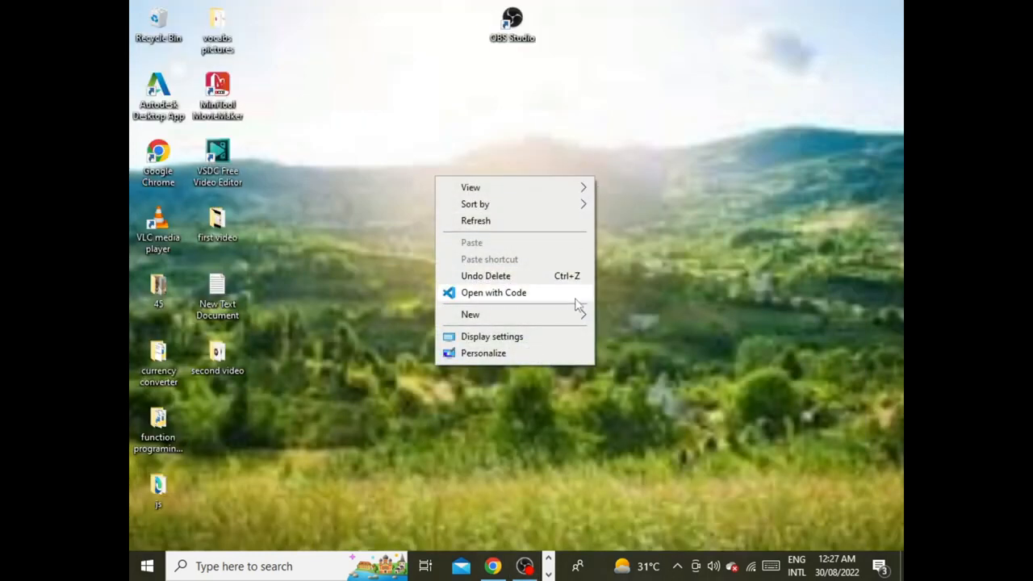
pyautogui.click(532, 223)
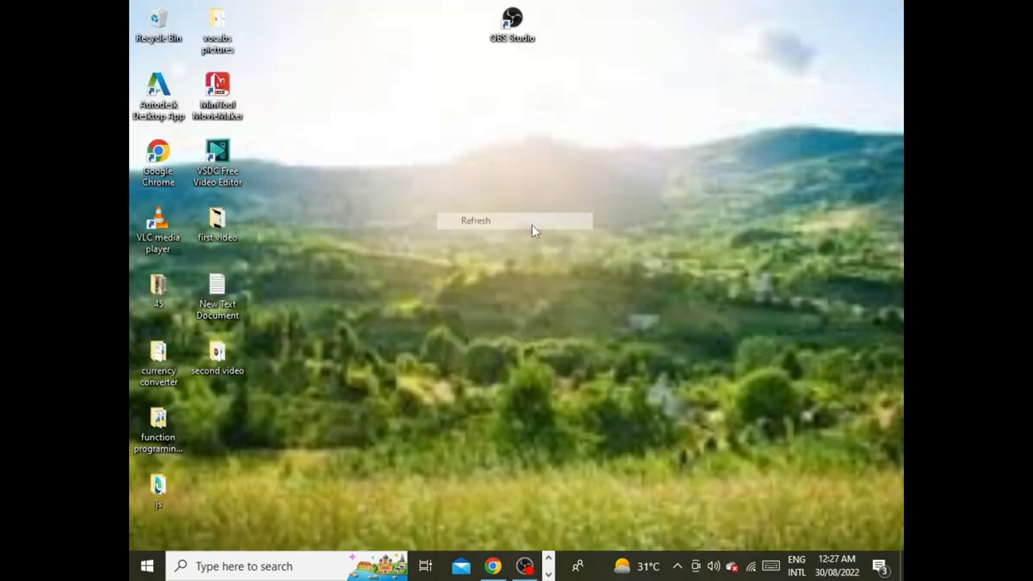
# Step: Open This PC from the Windows search suggestions and go into Local Disk (D:)
pyautogui.click(272, 560)
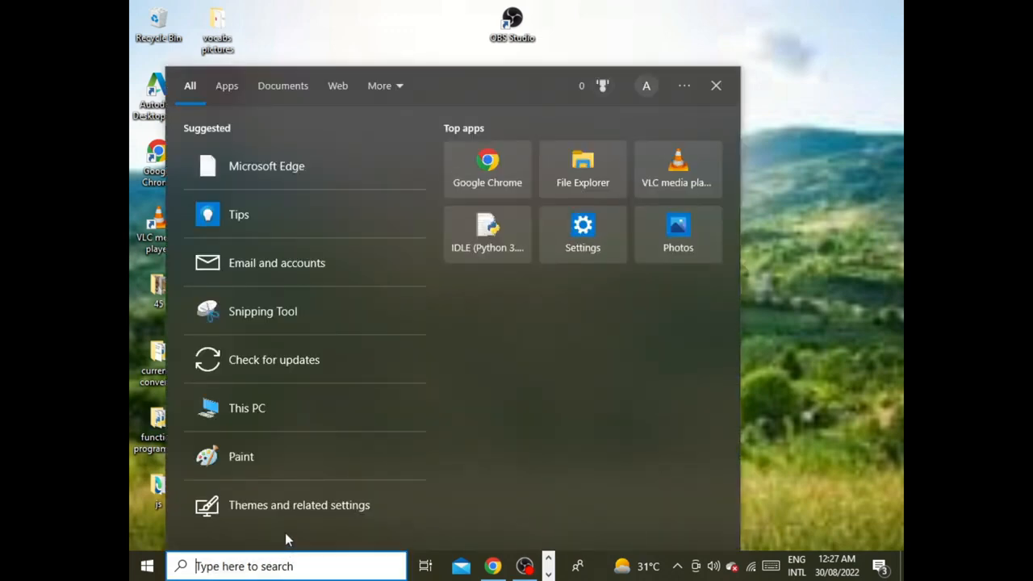
pyautogui.click(248, 403)
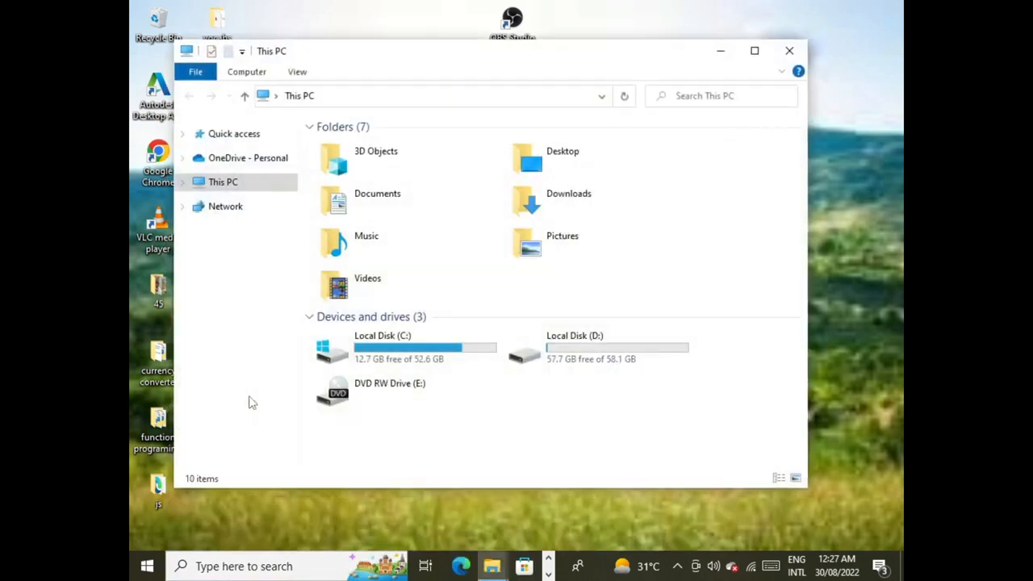
pyautogui.click(560, 367)
pyautogui.doubleClick(560, 368)
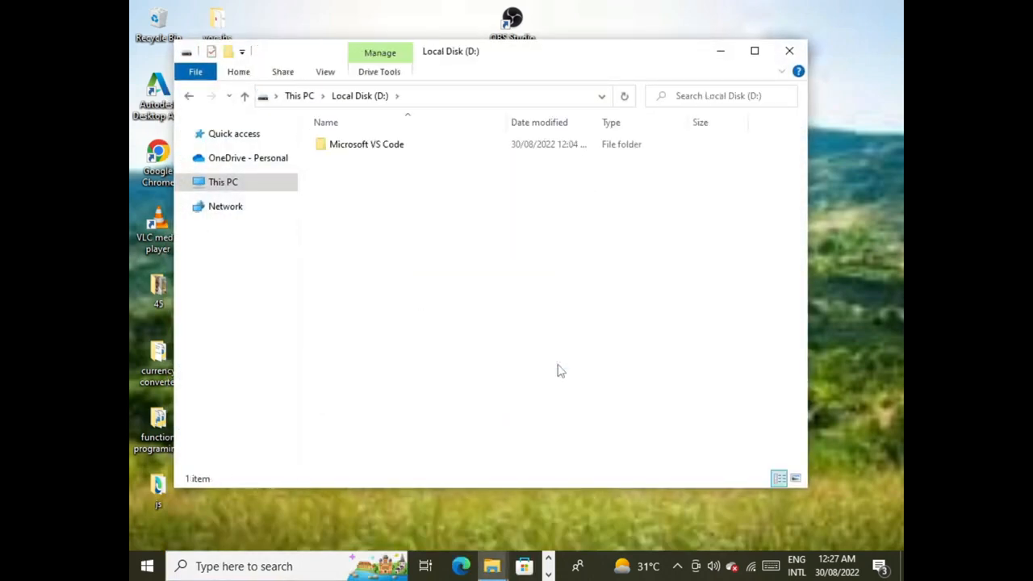
# Step: Create a new folder named "javascript tutorial" on Local Disk (D:)
pyautogui.rightClick(434, 197)
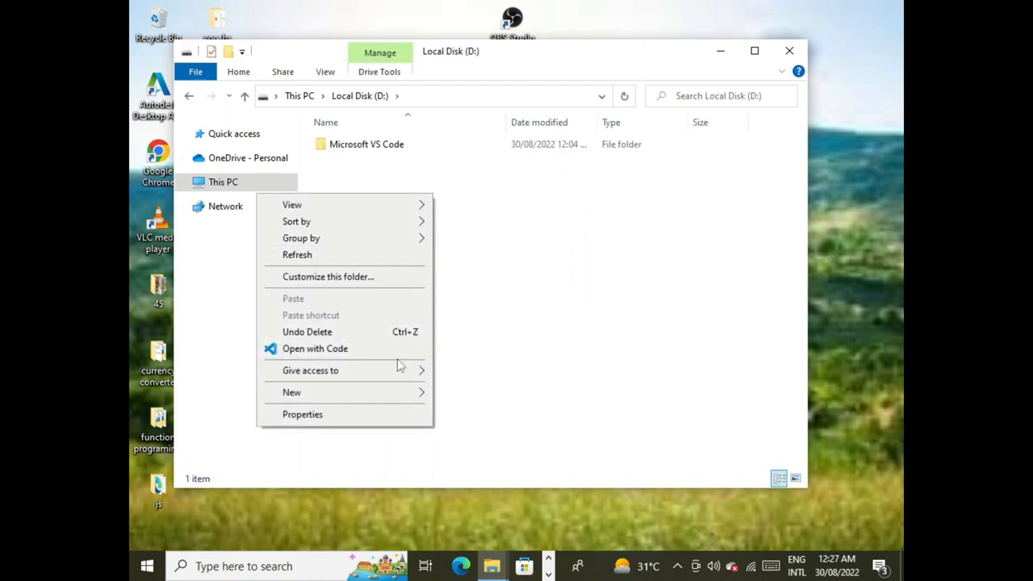
pyautogui.moveTo(394, 393)
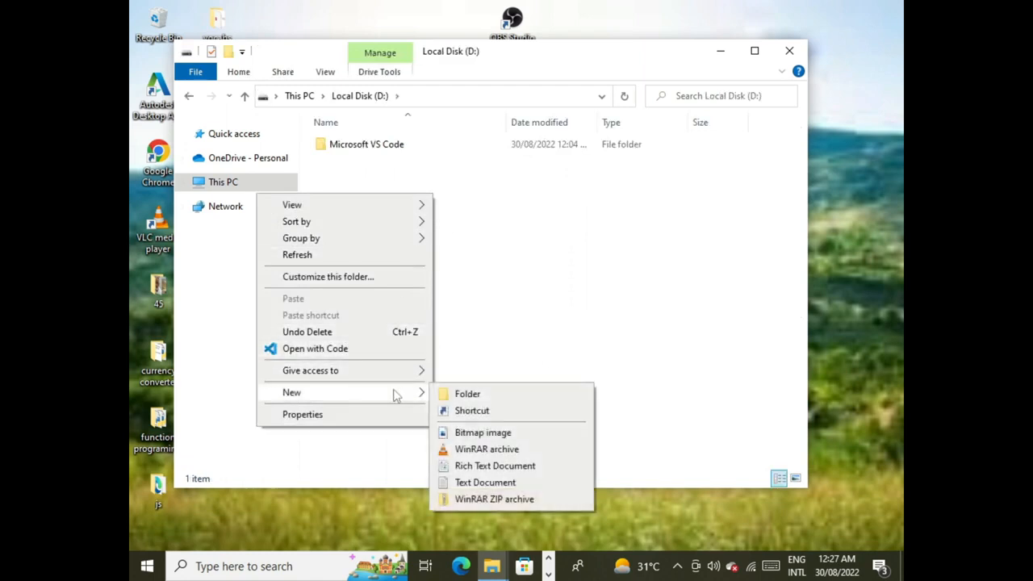
pyautogui.click(446, 393)
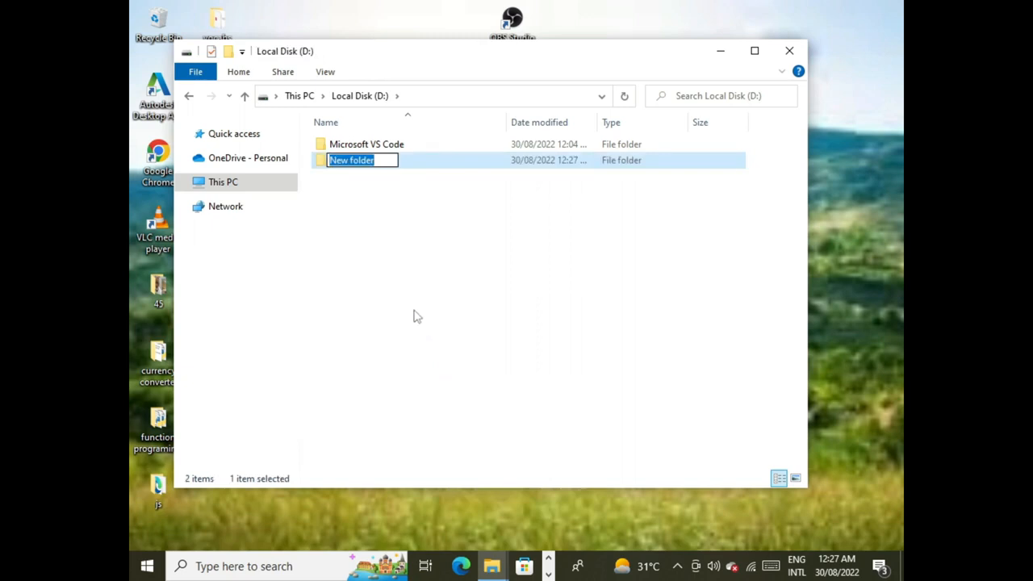
pyautogui.write('javascr')
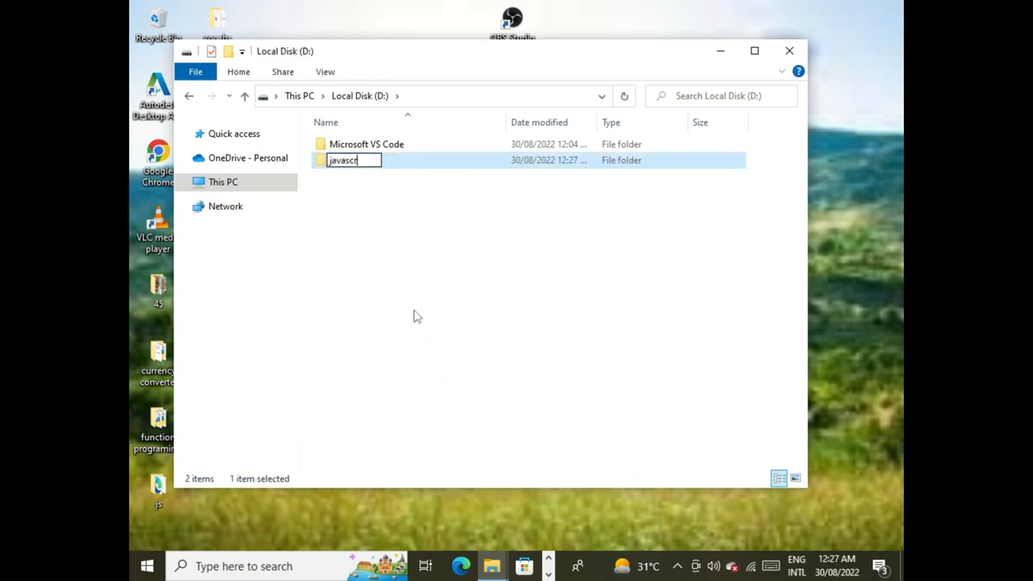
pyautogui.write('ipt tutorial')
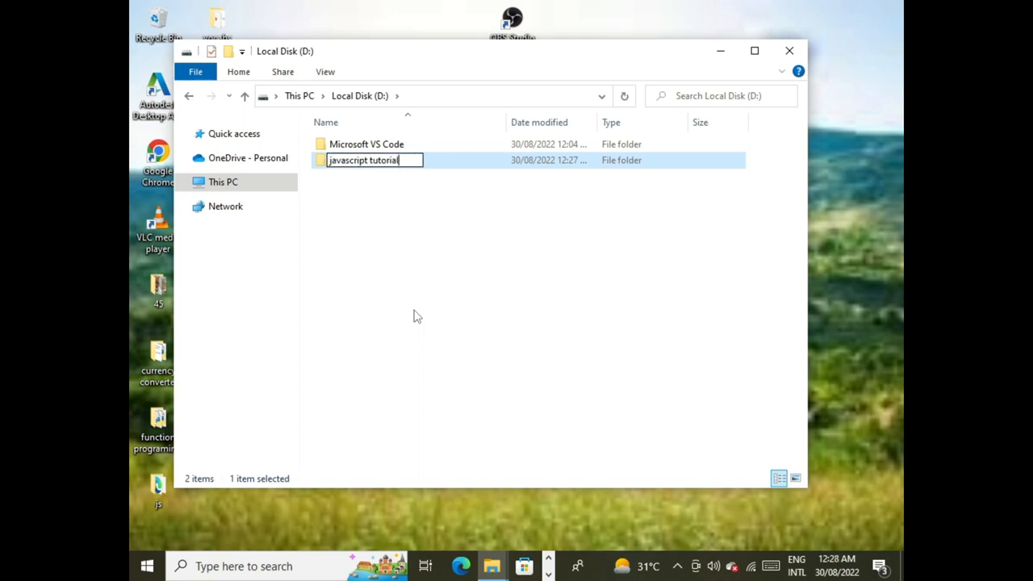
pyautogui.press('Return')
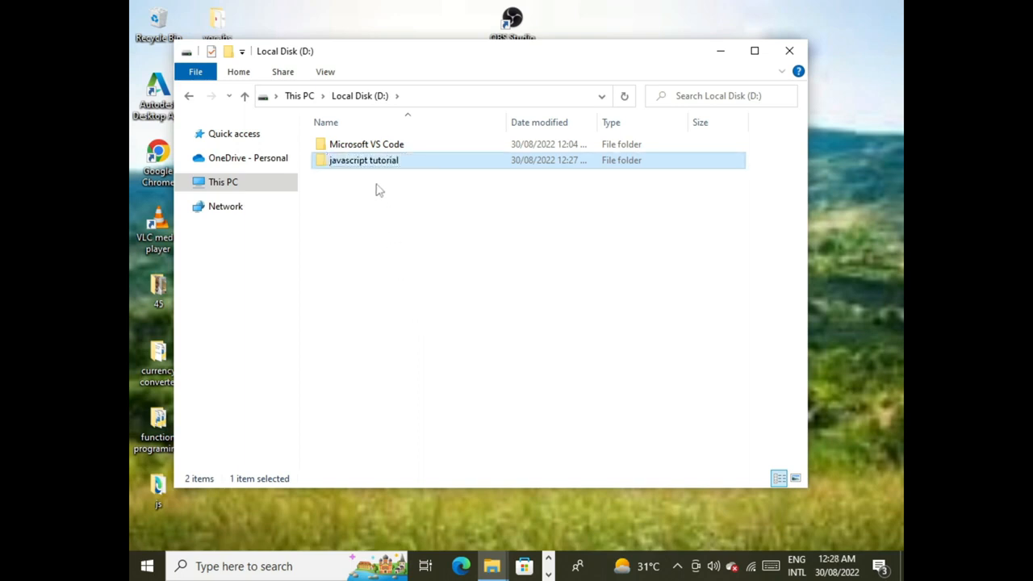
# Step: Open the "javascript tutorial" folder on Local Disk (D:) with Visual Studio Code and minimize the File Explorer window
pyautogui.rightClick(382, 165)
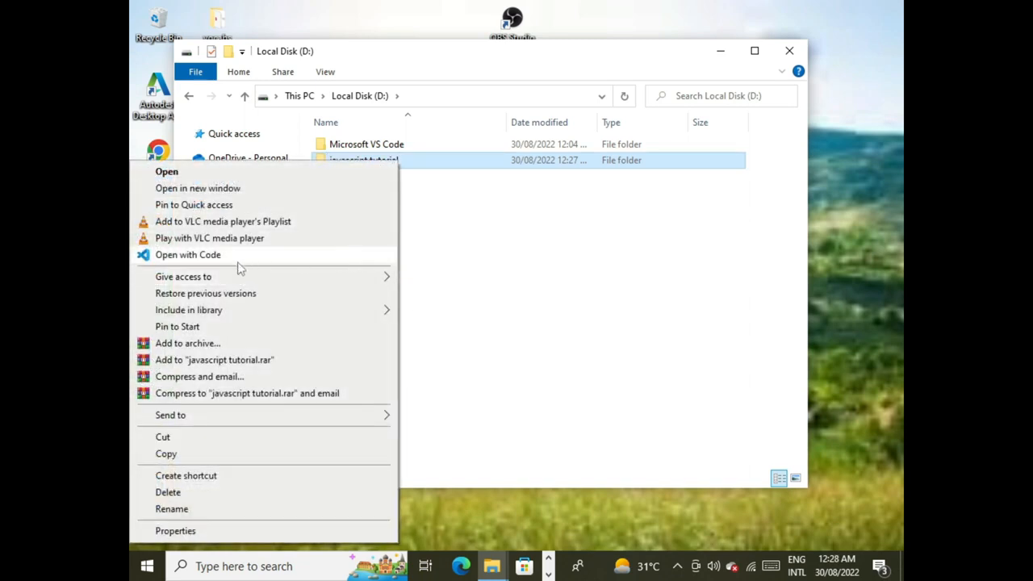
pyautogui.click(197, 257)
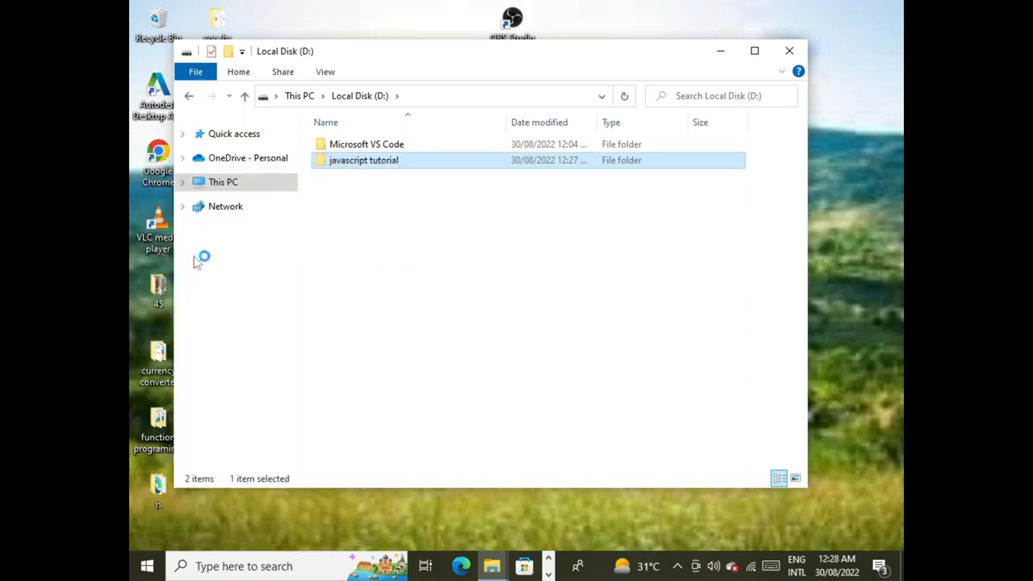
pyautogui.click(719, 52)
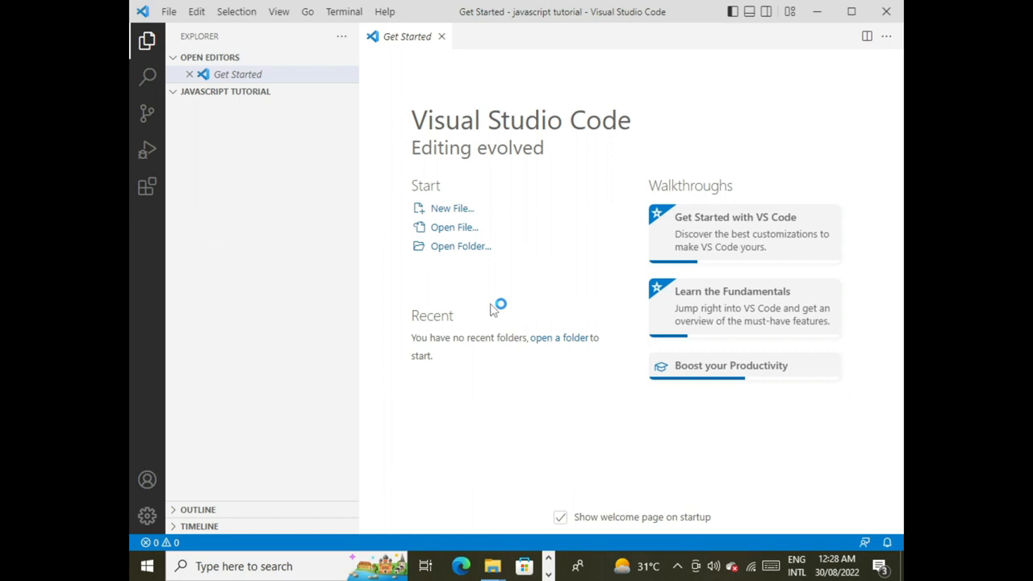
# Step: Create a new file named index.html in the javascript tutorial folder
pyautogui.click(293, 75)
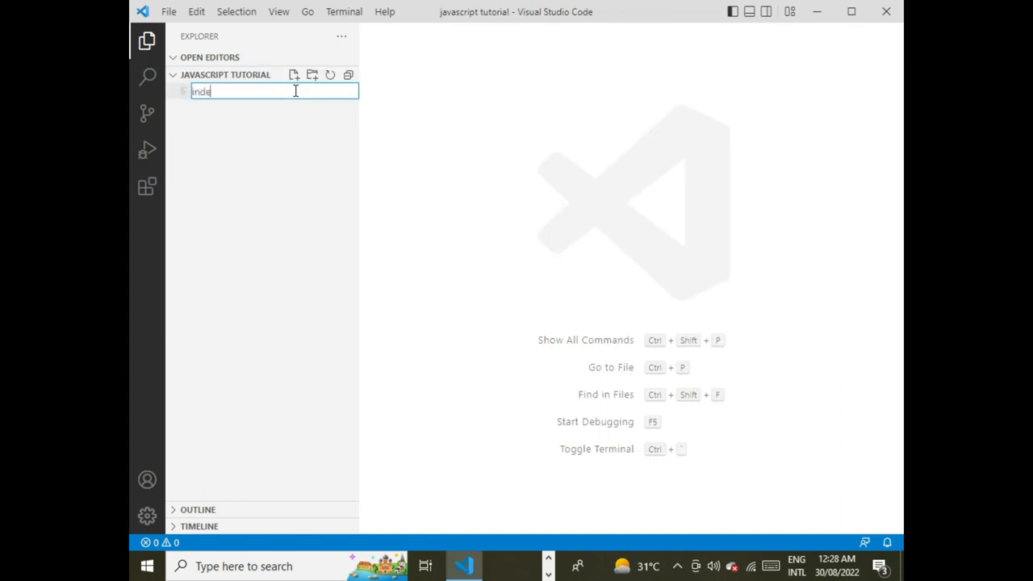
pyautogui.write('index.html')
pyautogui.press('Return')
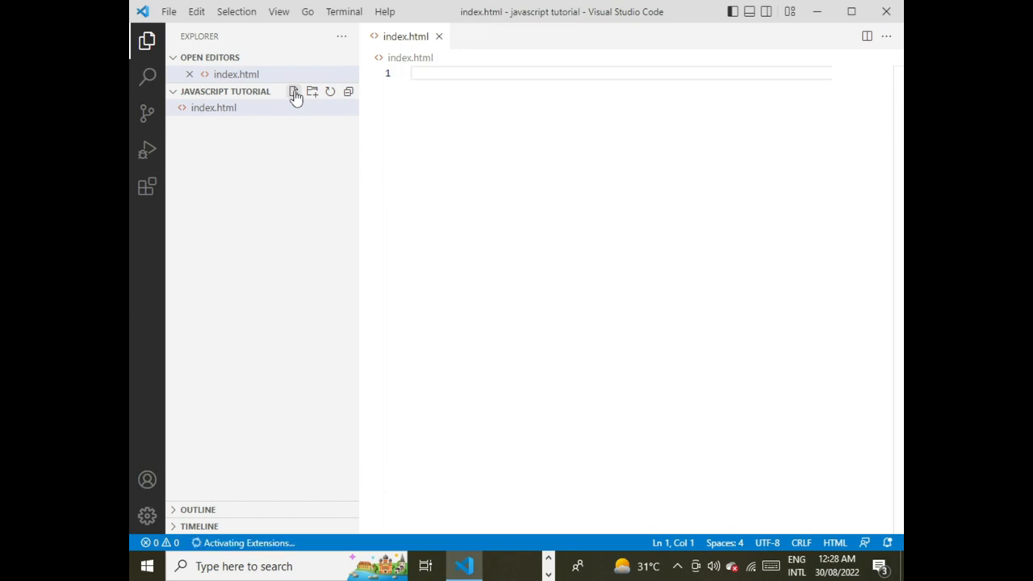
# Step: Search the extensions marketplace for "javascript" and open the details of the JavaScript (ES6) code snippets extension
pyautogui.click(146, 189)
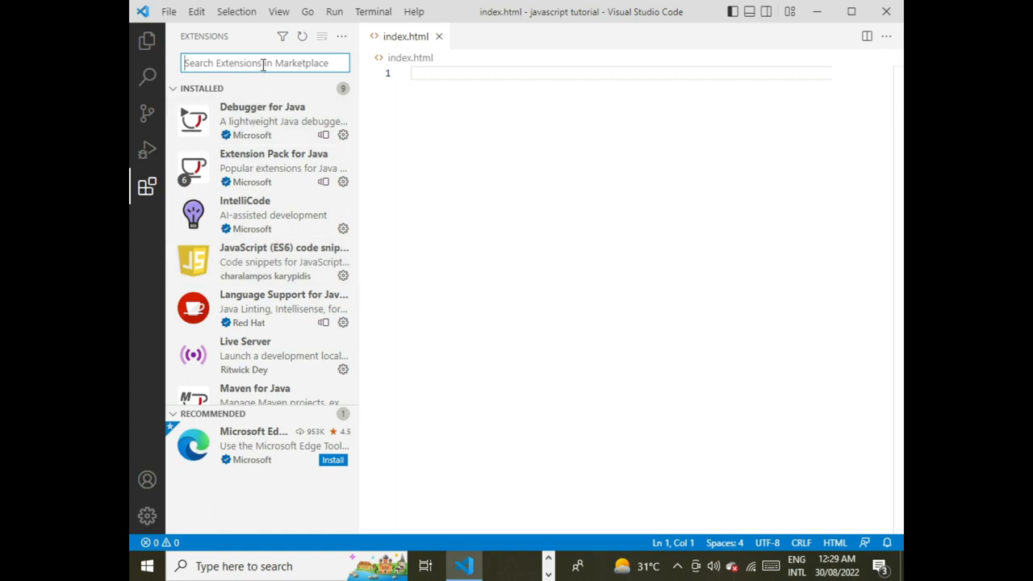
pyautogui.write('javasc')
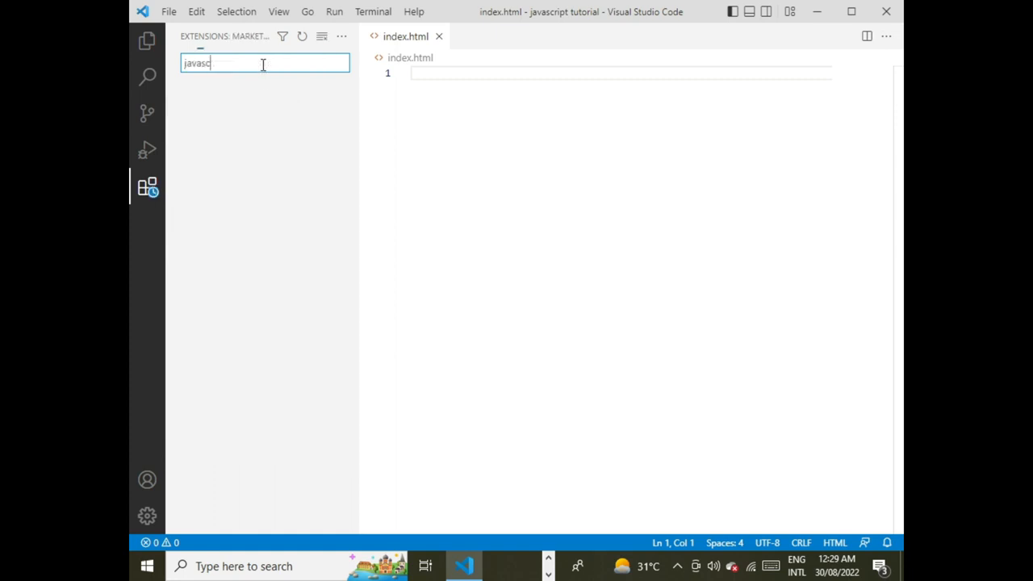
pyautogui.write('ript')
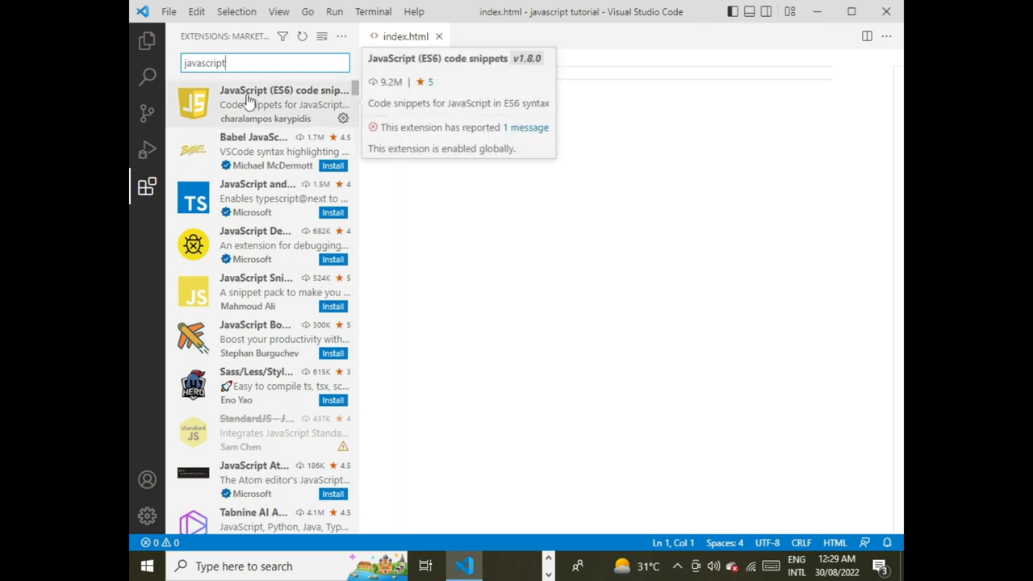
pyautogui.click(249, 100)
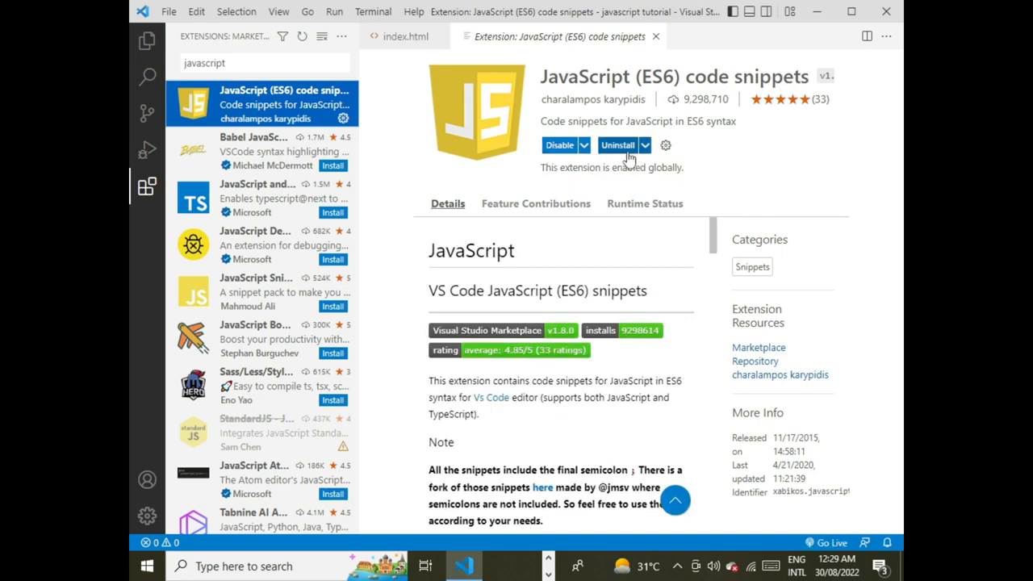
# Step: Search the extensions marketplace for "liveserver", view the details of the Live Server extension and close its page
pyautogui.click(289, 65)
pyautogui.hotkey('ctrl', 'a')
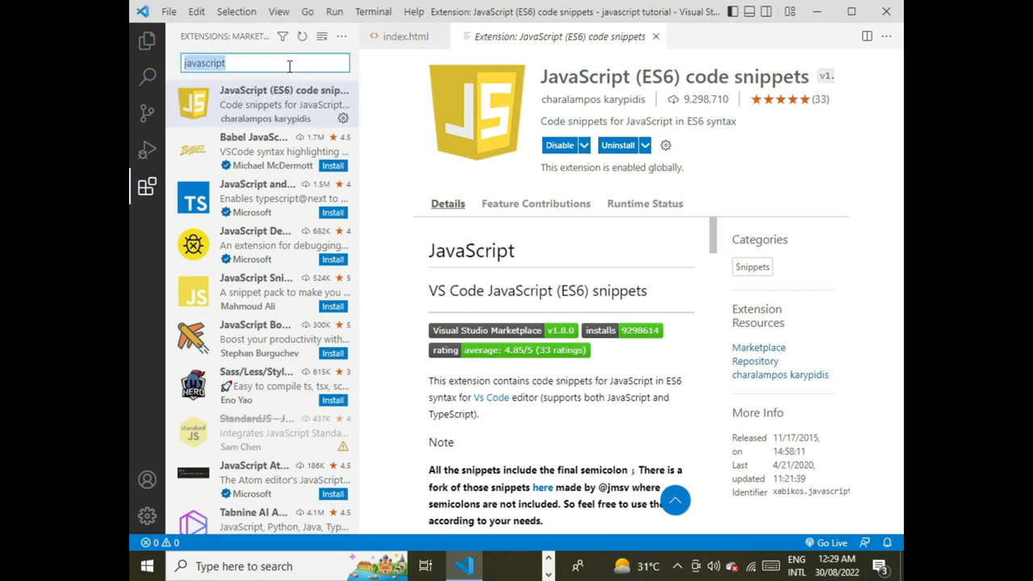
pyautogui.press('BackSpace')
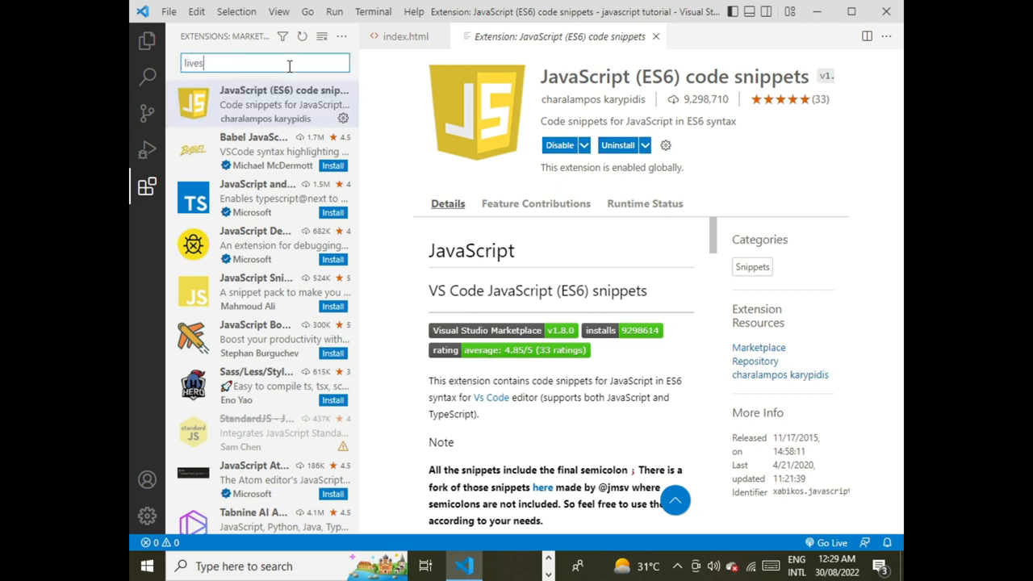
pyautogui.write('liveserver')
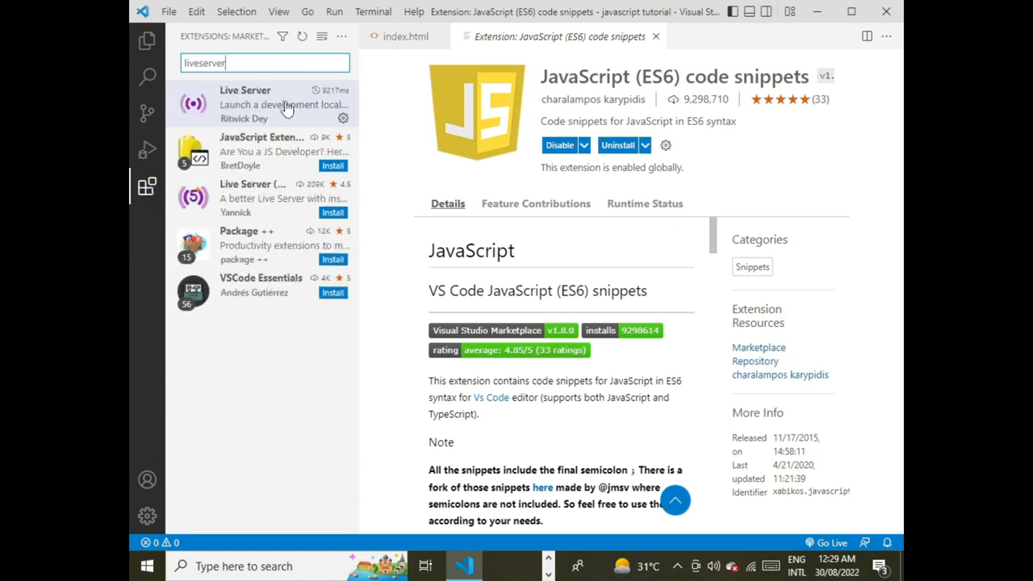
pyautogui.click(286, 109)
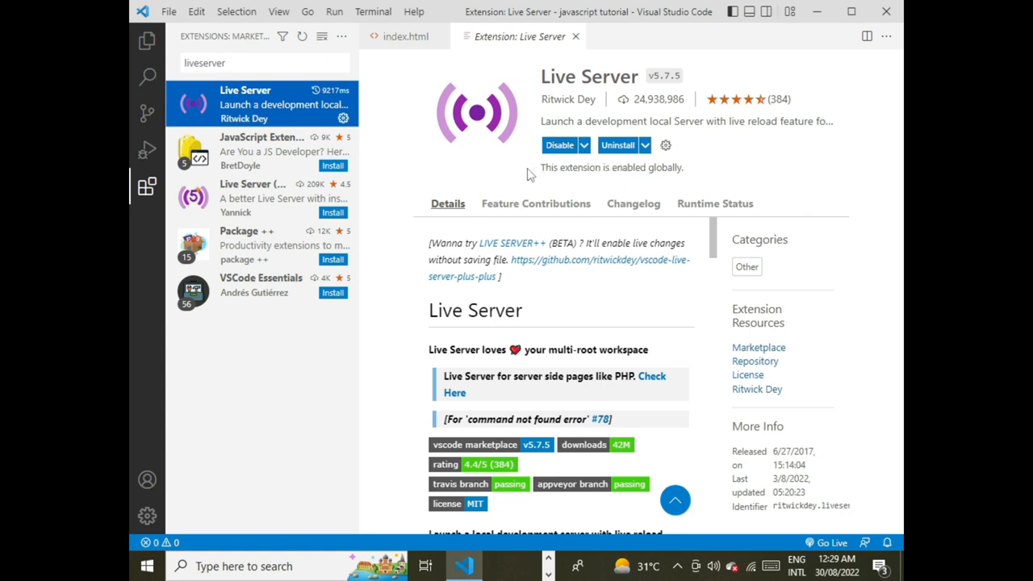
pyautogui.click(575, 37)
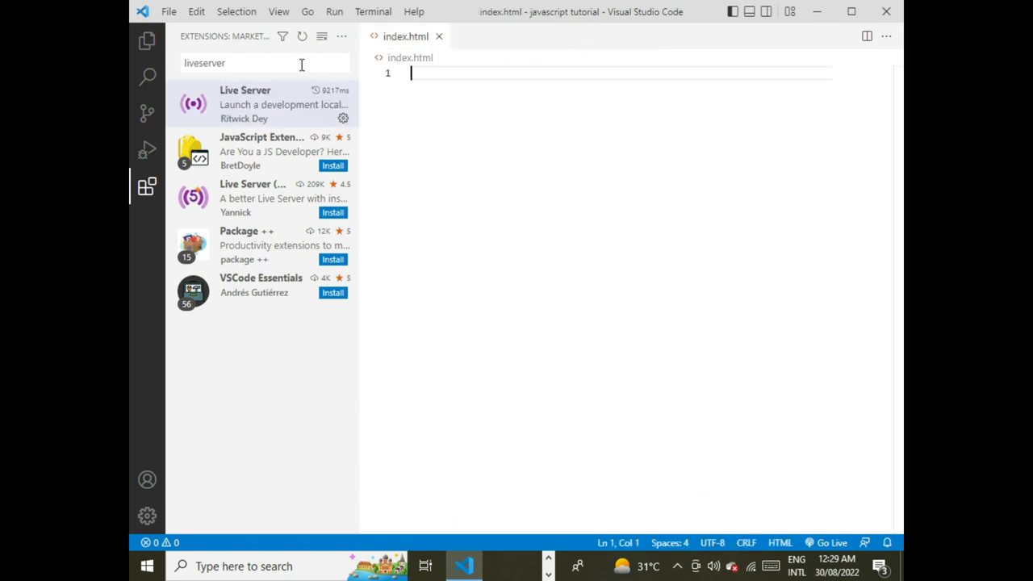
# Step: Return to the project's file list and place the cursor on line 1 of index.html
pyautogui.click(326, 69)
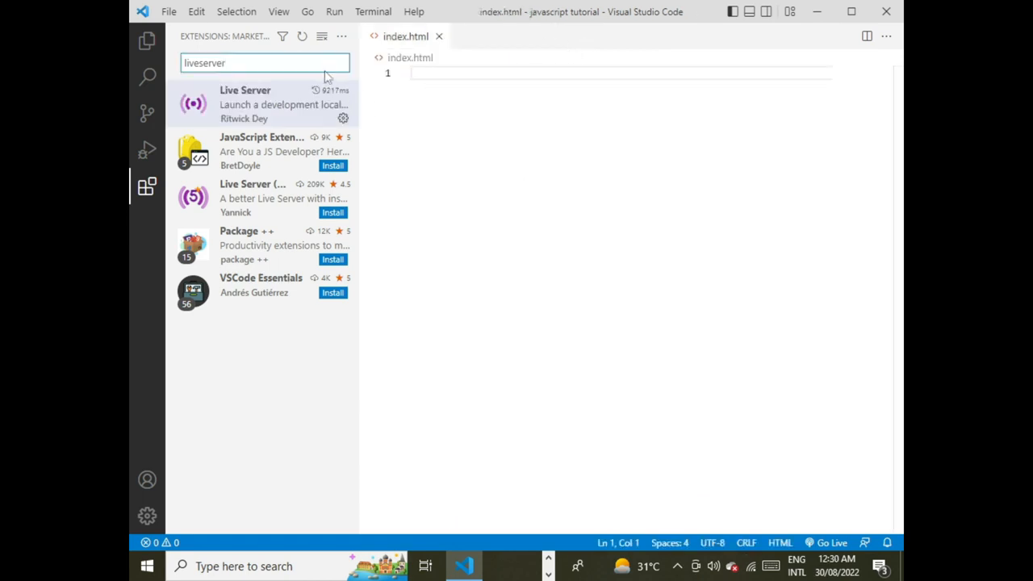
pyautogui.press('BackSpace')
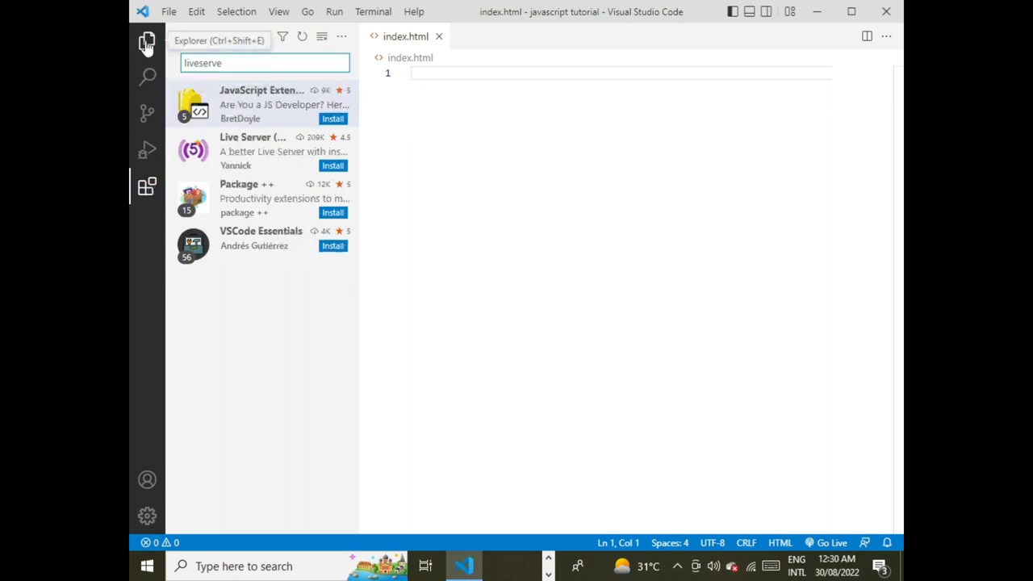
pyautogui.click(146, 42)
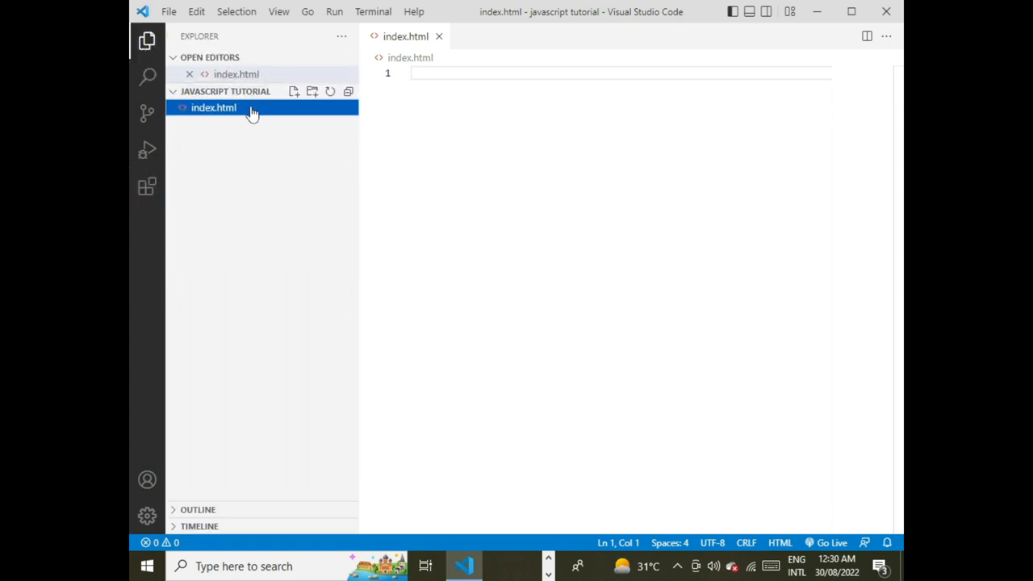
pyautogui.click(430, 76)
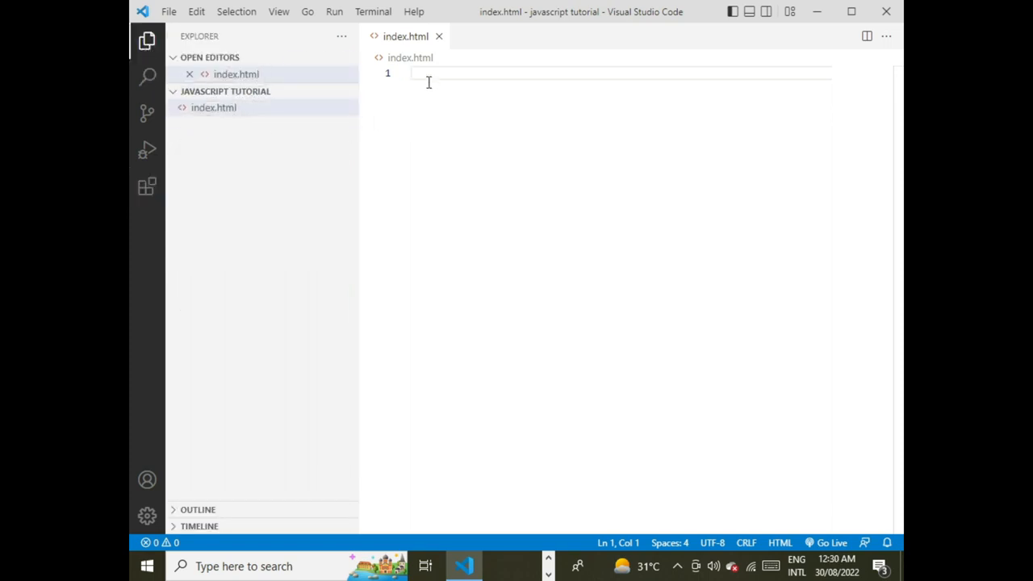